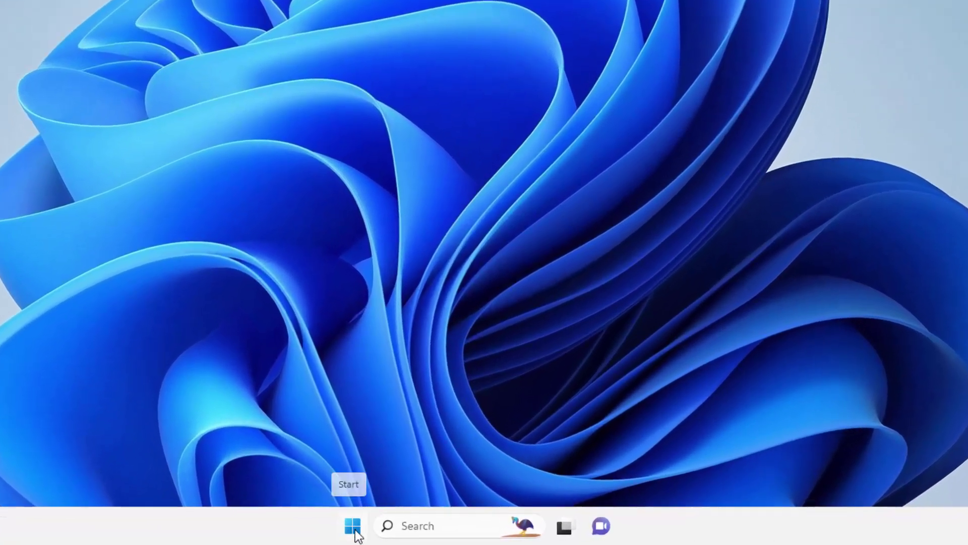
Open the Microsoft Store, search for "audacity" and open the Audacity app page.
{"action": "left_click", "coordinate": [353, 528]}
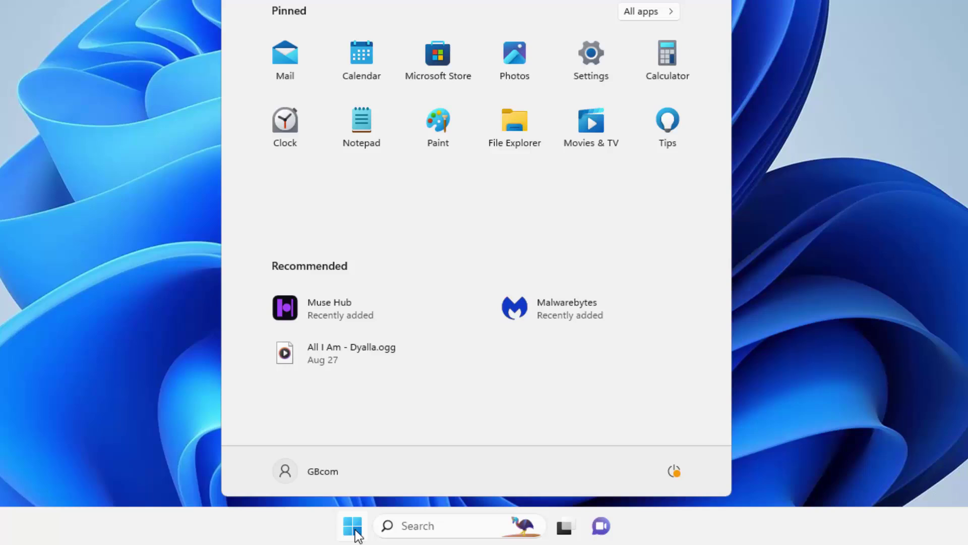
{"action": "left_click", "coordinate": [433, 83]}
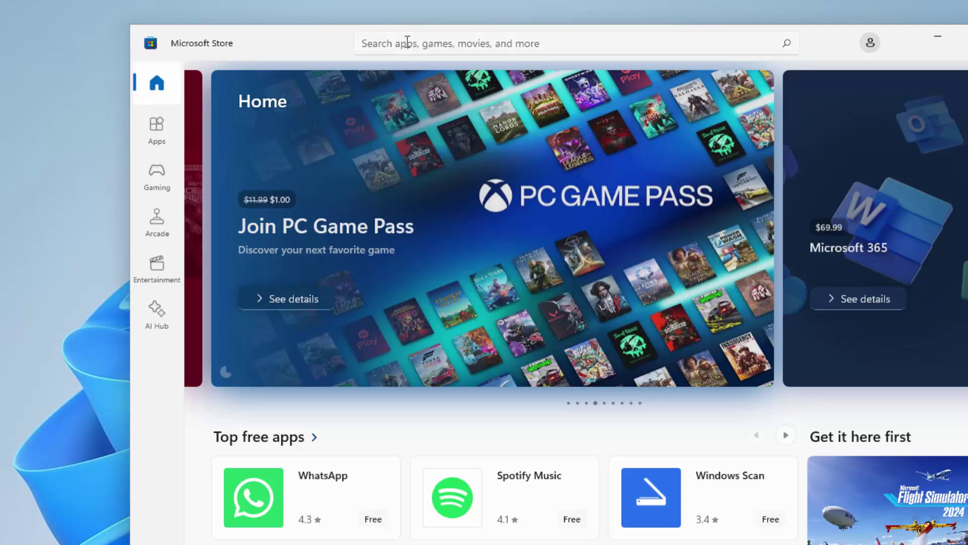
{"action": "left_click", "coordinate": [390, 45]}
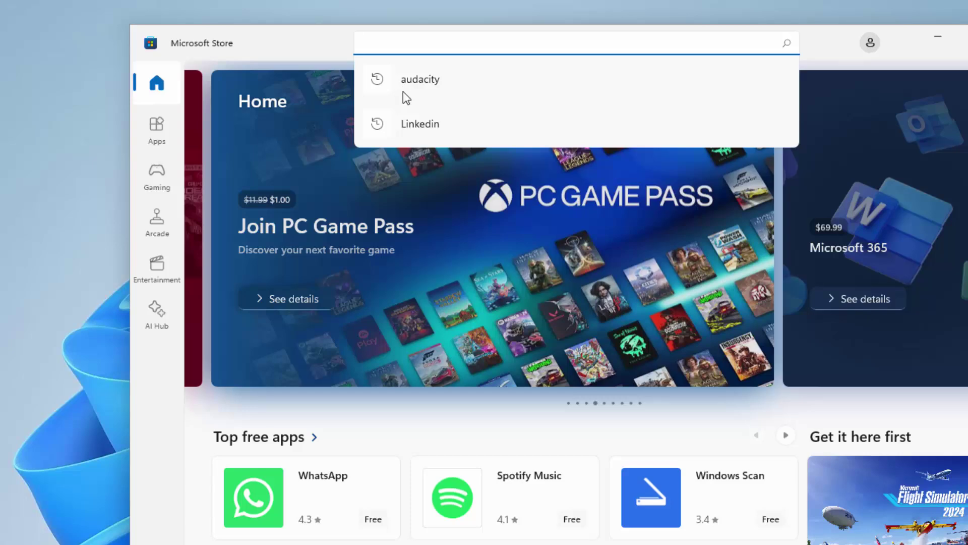
{"action": "type", "text": "auda"}
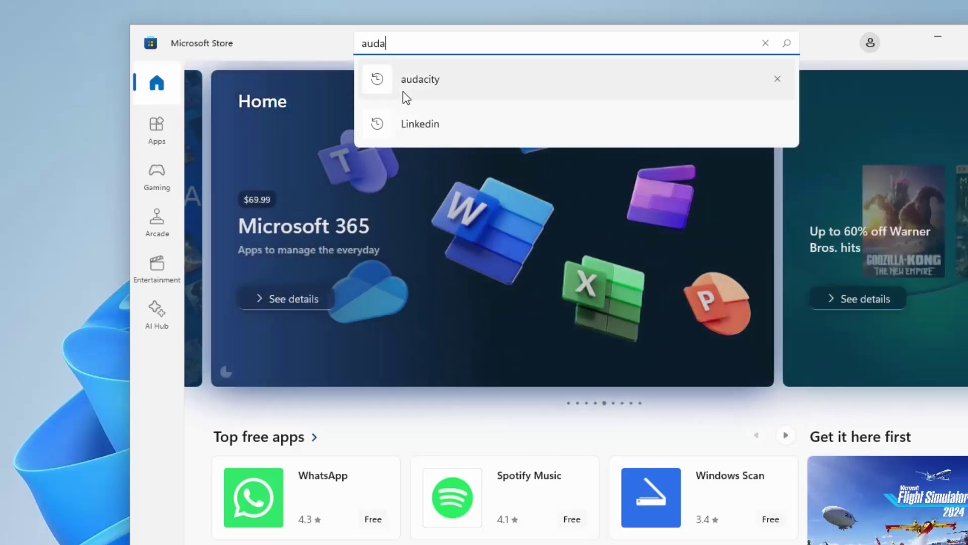
{"action": "type", "text": "city"}
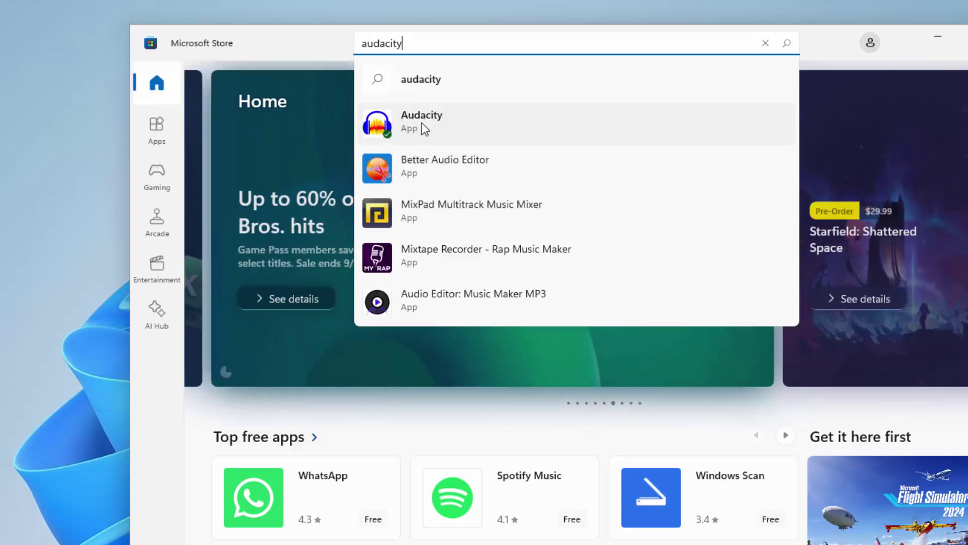
{"action": "left_click", "coordinate": [420, 123]}
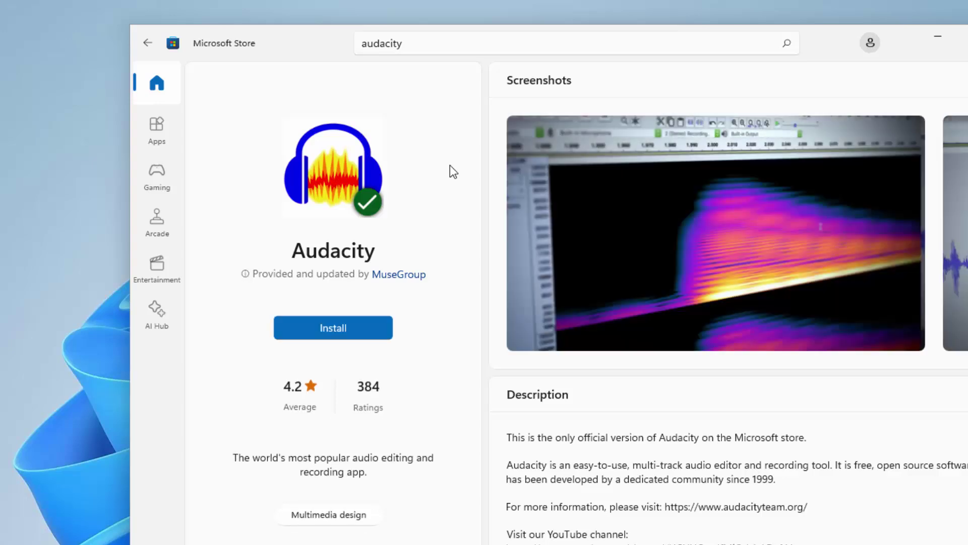
Install Audacity, allow its setup to make changes to the device, and close the store.
{"action": "left_click", "coordinate": [323, 327]}
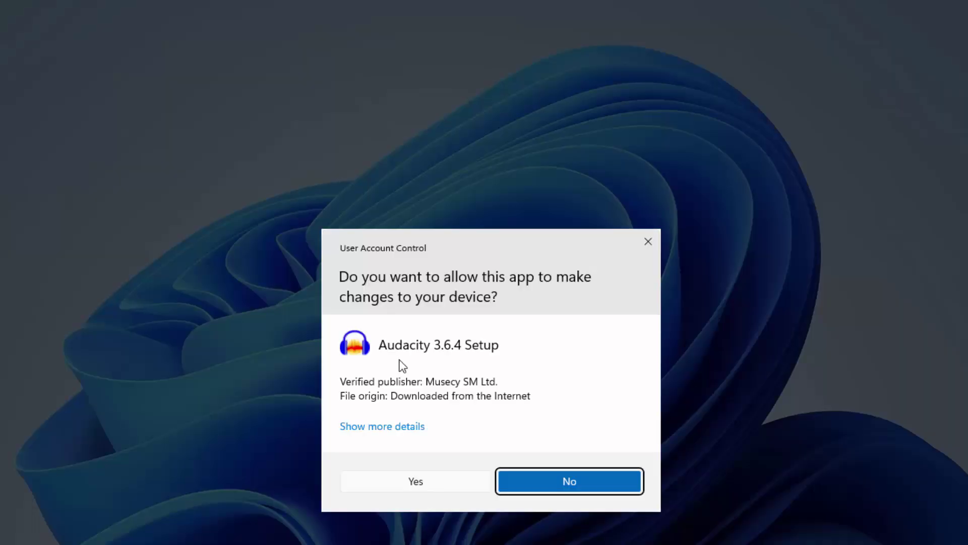
{"action": "left_click", "coordinate": [409, 485]}
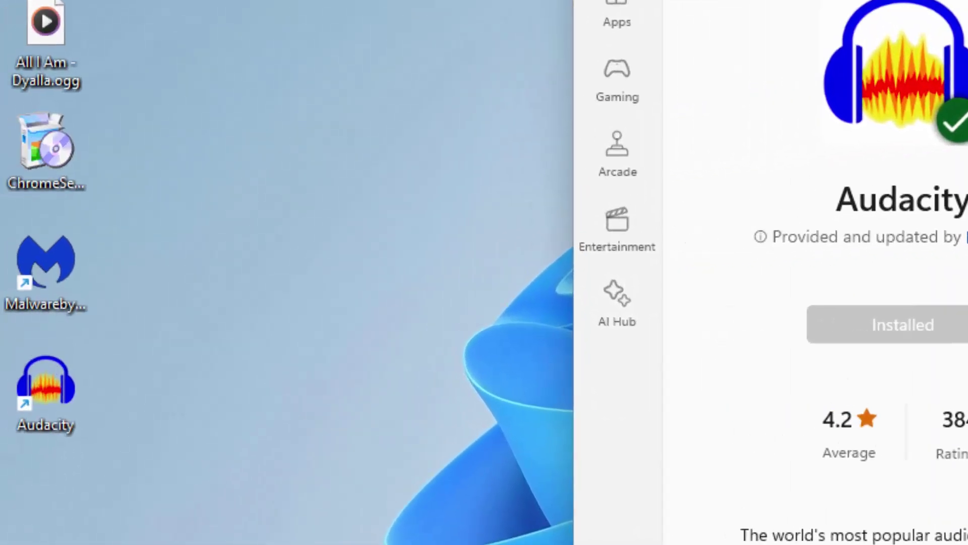
{"action": "key", "text": "alt+F4"}
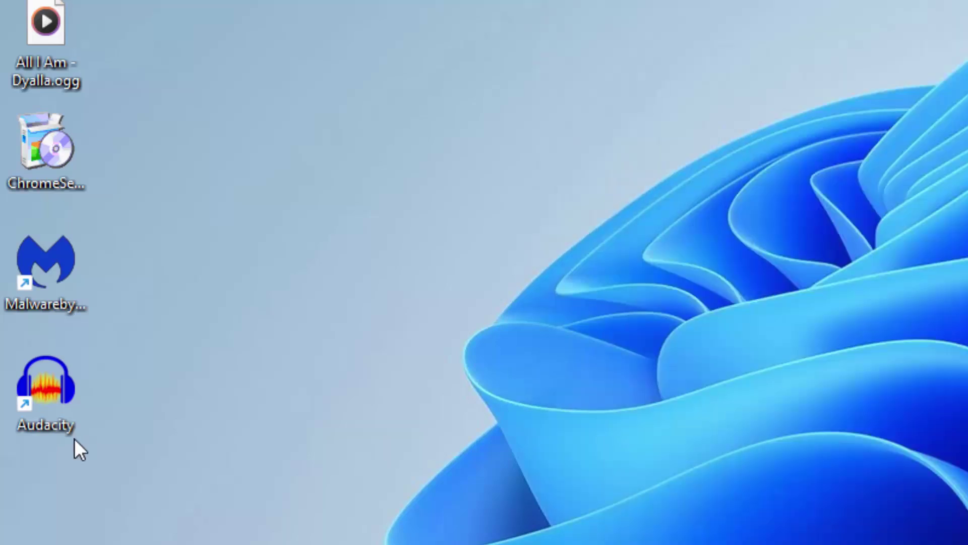
Launch Audacity from the desktop, dismiss the app update and welcome messages, and maximize its window.
{"action": "double_click", "coordinate": [32, 416]}
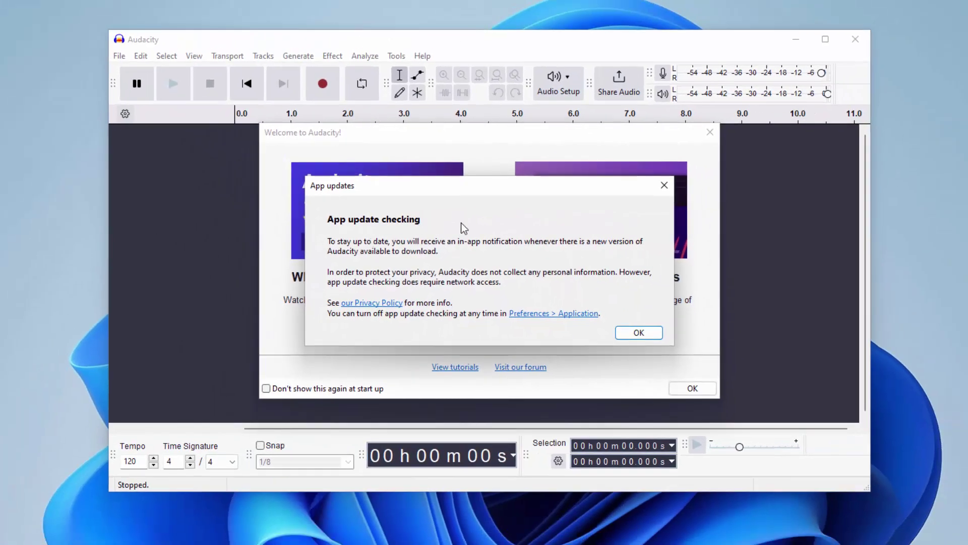
{"action": "left_click", "coordinate": [639, 332]}
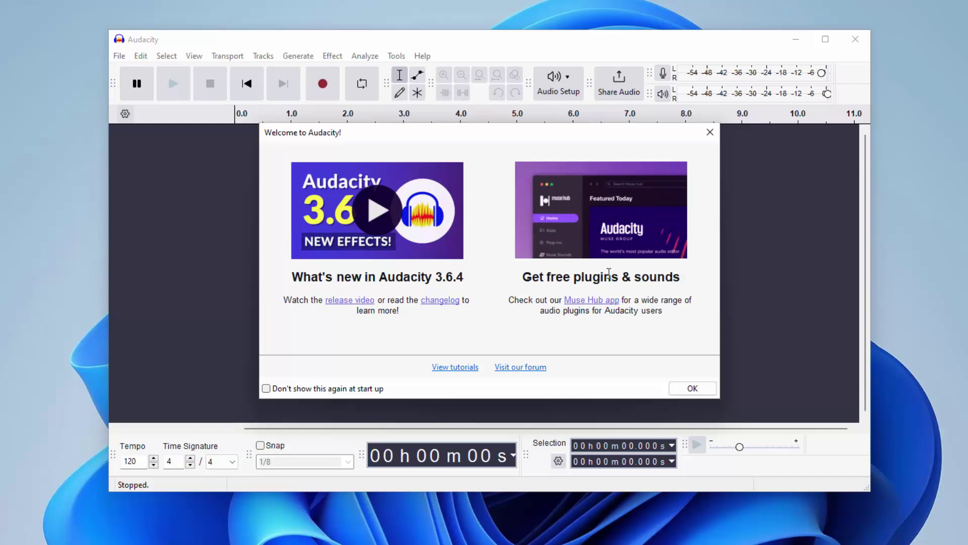
{"action": "left_click", "coordinate": [690, 389]}
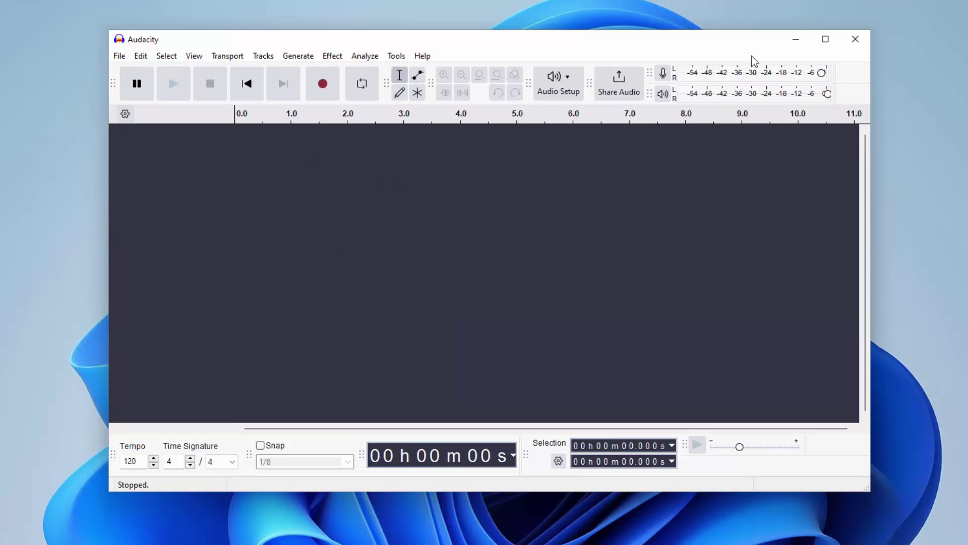
{"action": "left_click", "coordinate": [826, 44]}
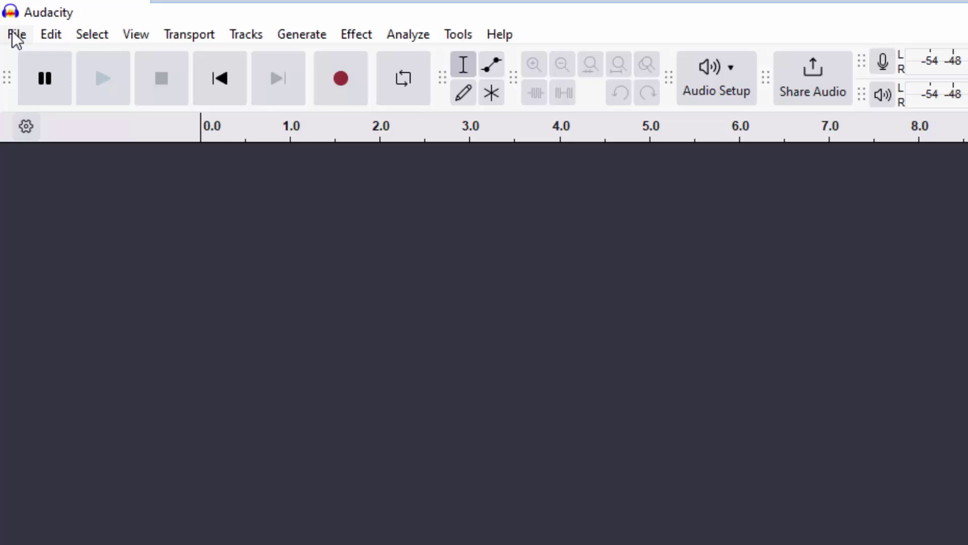
Open the audio file "All I Am - Dyalla.ogg" from the Desktop folder.
{"action": "left_click", "coordinate": [17, 35]}
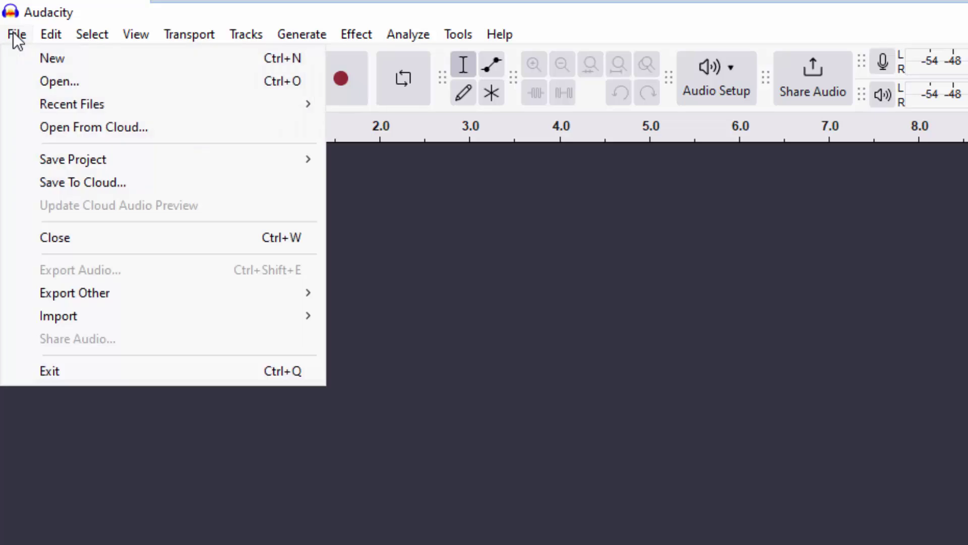
{"action": "left_click", "coordinate": [42, 84]}
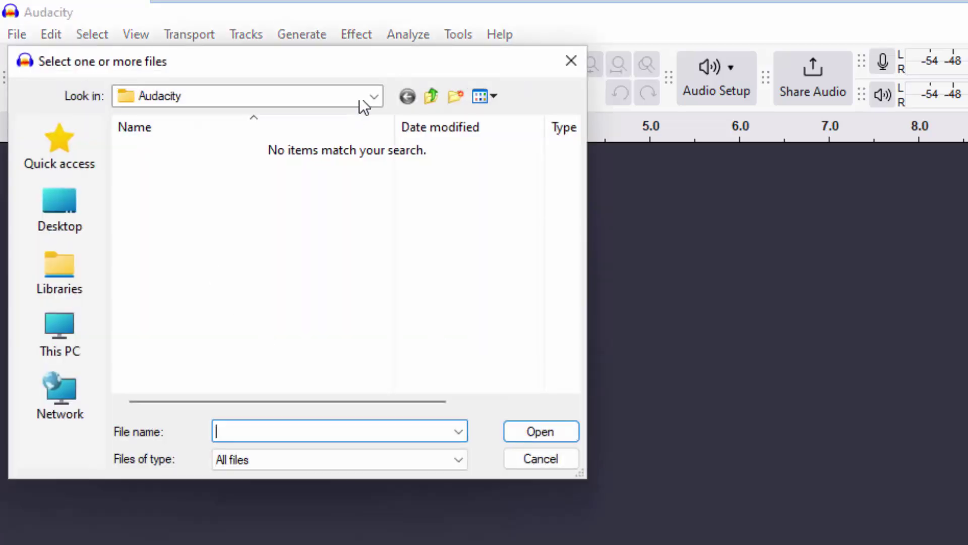
{"action": "left_click", "coordinate": [381, 97]}
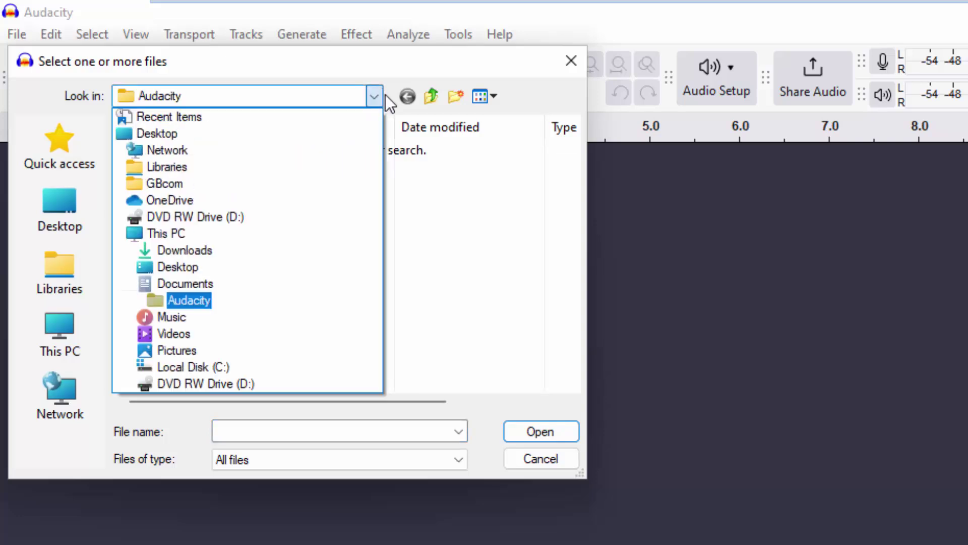
{"action": "left_click", "coordinate": [219, 264]}
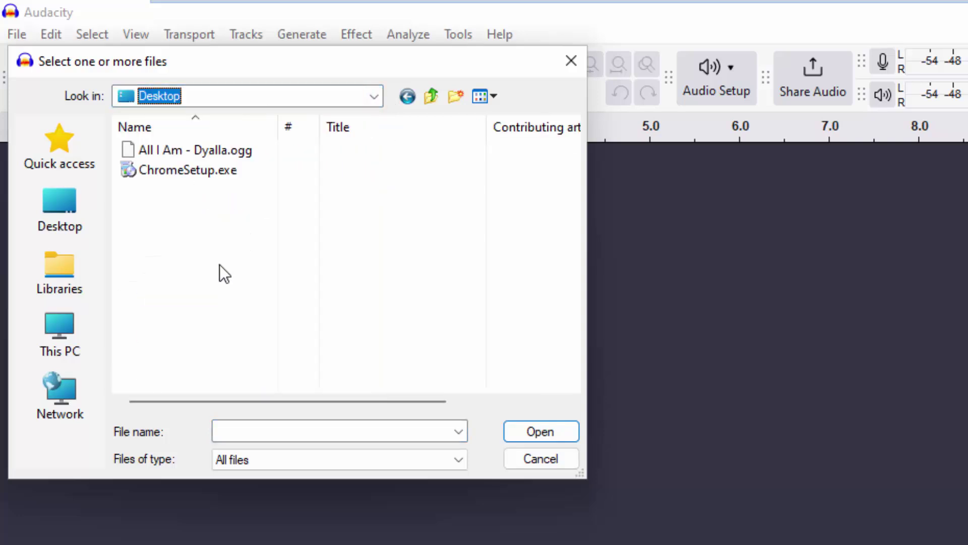
{"action": "left_click", "coordinate": [207, 150]}
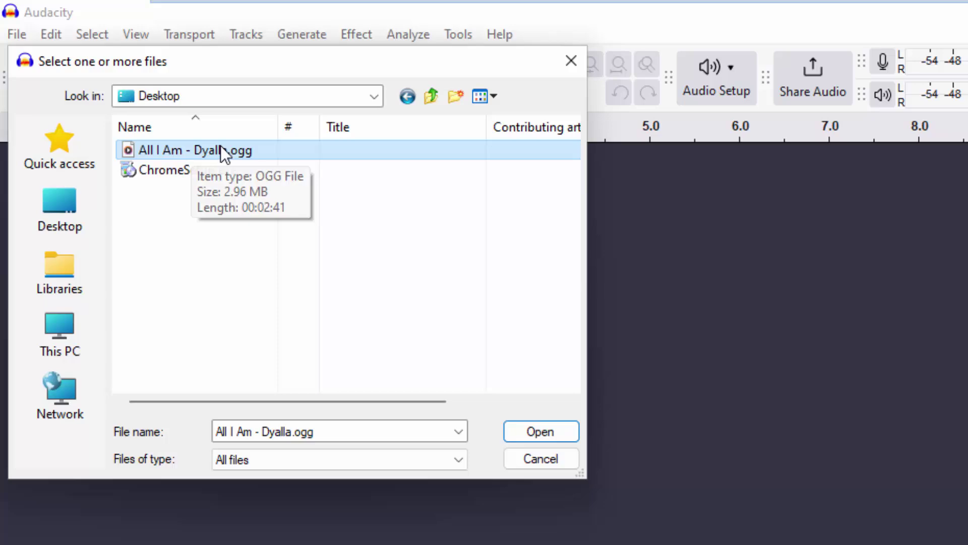
{"action": "left_click", "coordinate": [546, 432]}
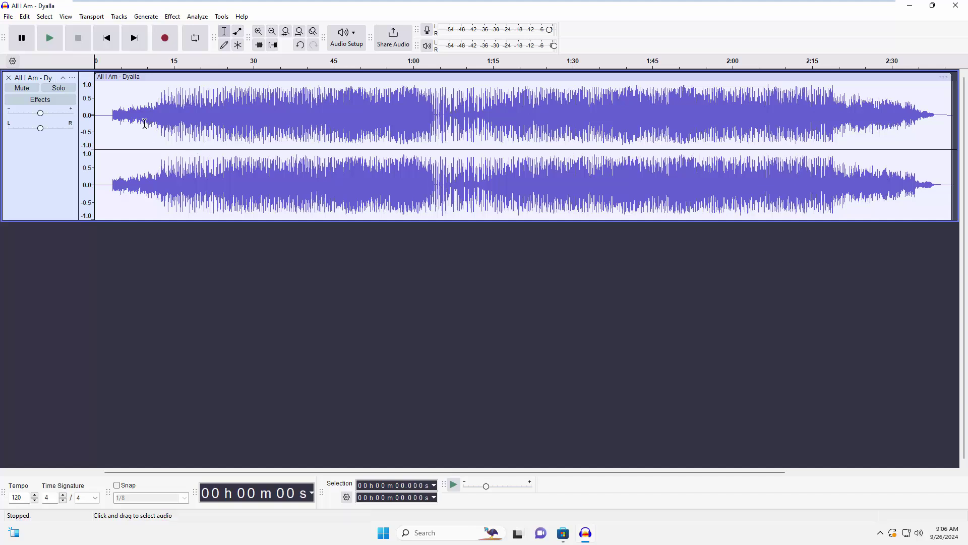
Play the track from the start of the audible sound at about 3.7 s.
{"action": "left_click", "coordinate": [114, 116]}
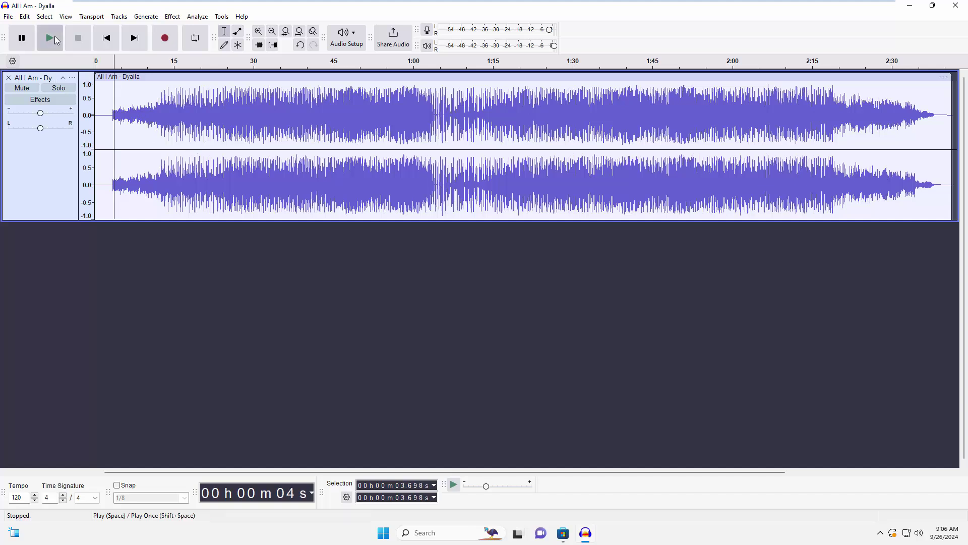
{"action": "left_click", "coordinate": [54, 36]}
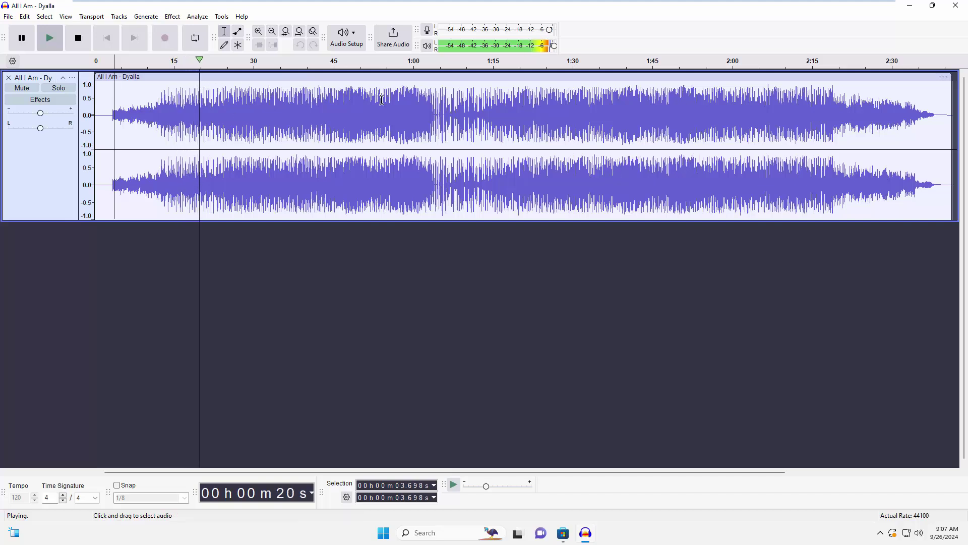
Try to delete the section from about 51 s to 1 min 24 s during playback, and stop the playback.
{"action": "left_click", "coordinate": [365, 102]}
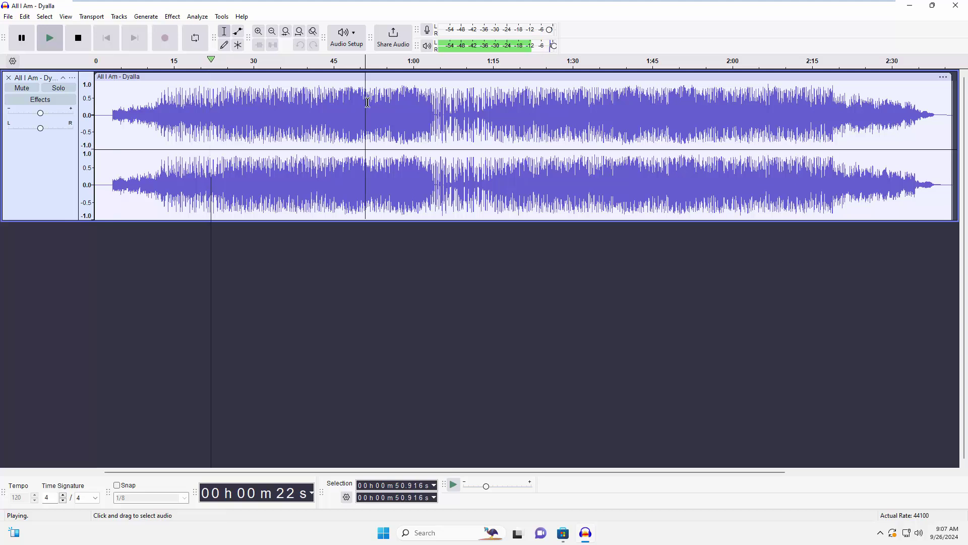
{"action": "left_click_drag", "start_coordinate": [367, 96], "coordinate": [543, 121]}
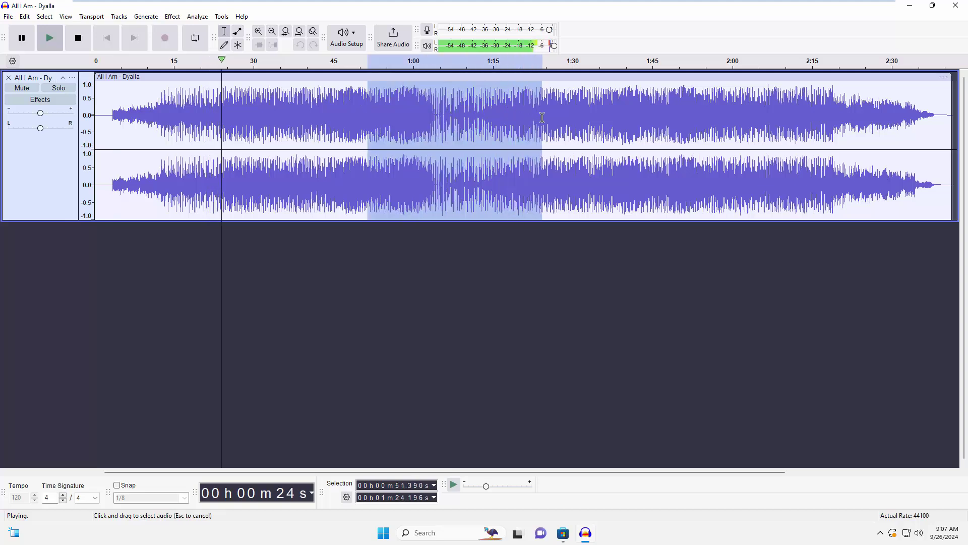
{"action": "key", "text": "Delete"}
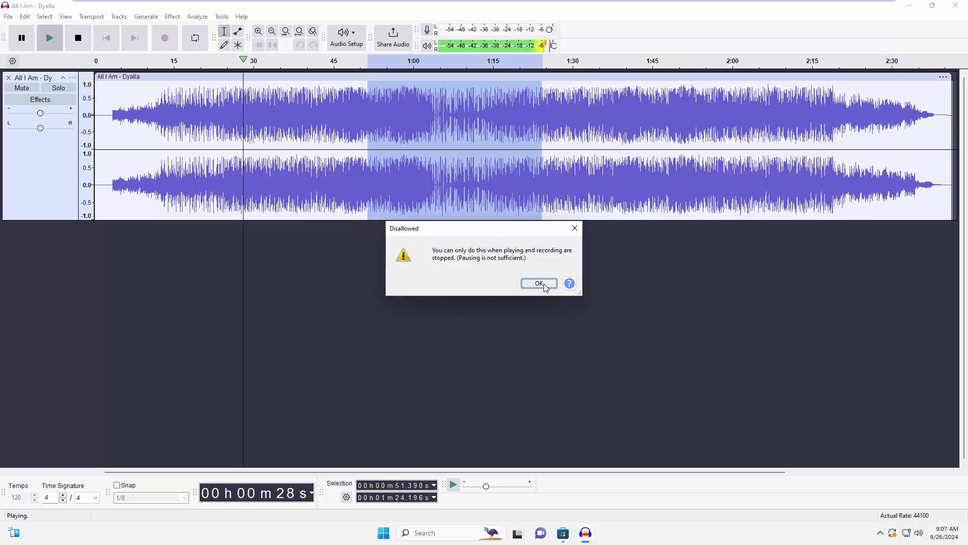
{"action": "left_click", "coordinate": [577, 229]}
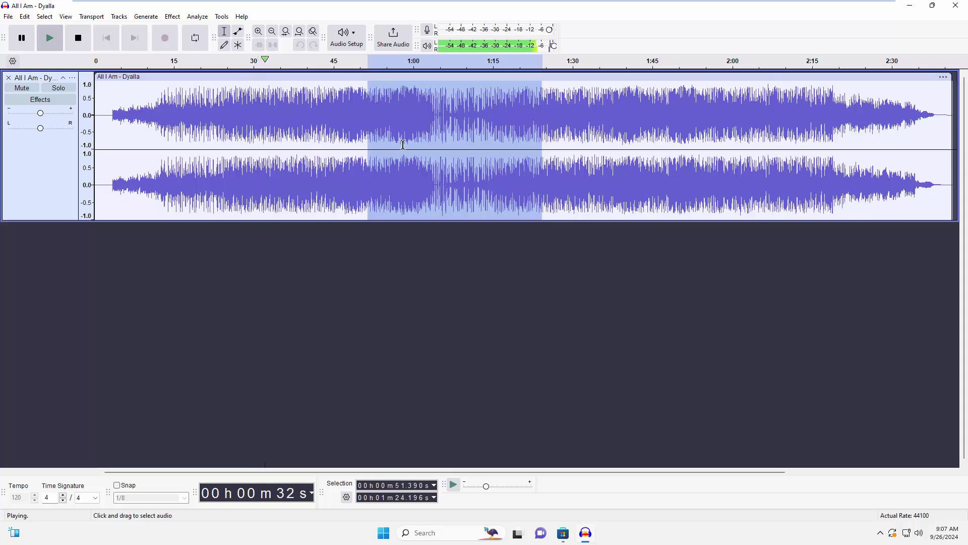
{"action": "key", "text": "space"}
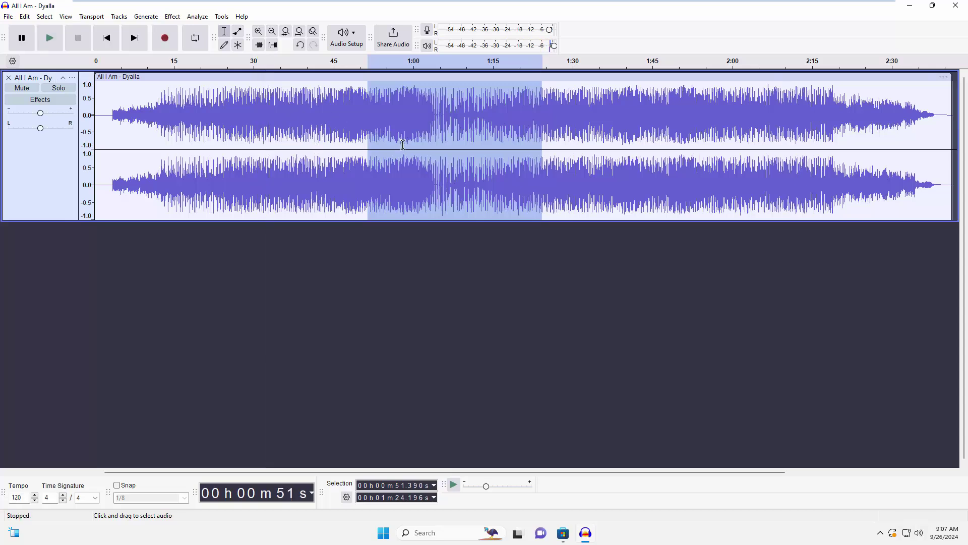
Trim the track by deleting the intro from about 0.7 s to 10.7 s and the tail from about 2 min 26 s onward.
{"action": "left_click", "coordinate": [166, 165]}
{"action": "left_click_drag", "start_coordinate": [98, 110], "coordinate": [152, 126]}
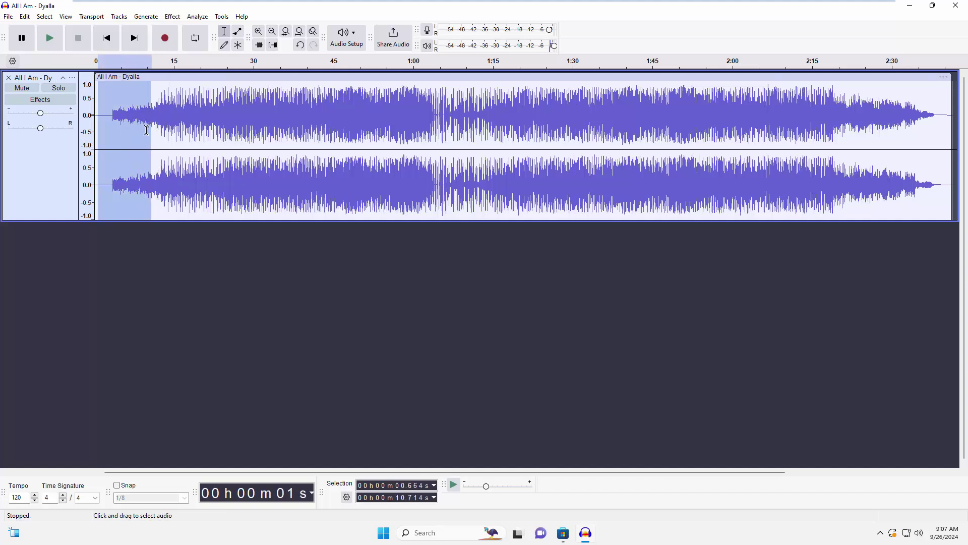
{"action": "key", "text": "Delete"}
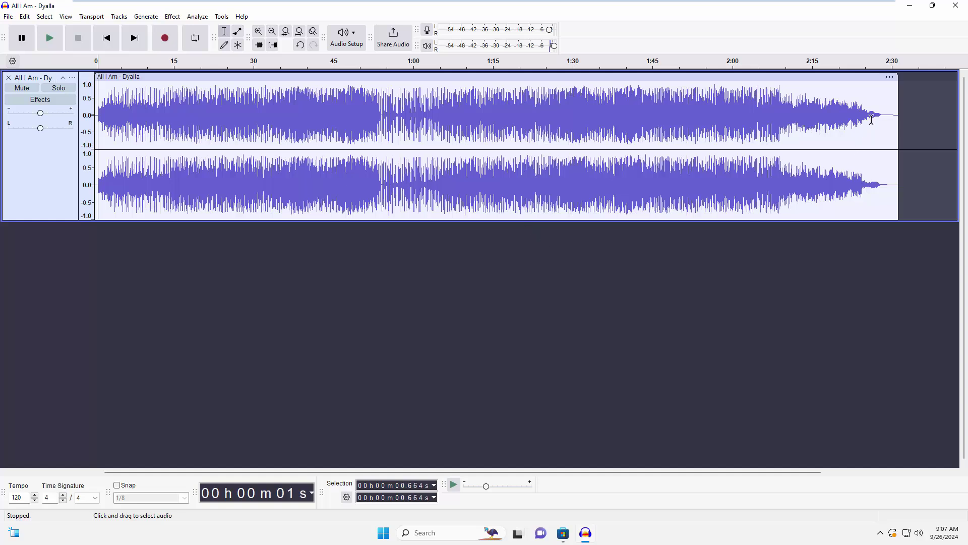
{"action": "left_click_drag", "start_coordinate": [872, 119], "coordinate": [898, 119]}
{"action": "key", "text": "Delete"}
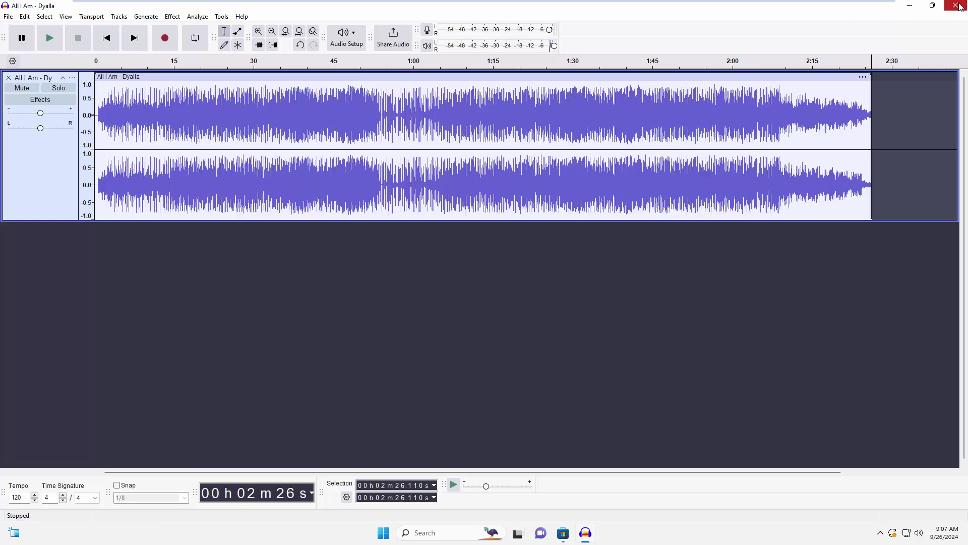
Save the project to the computer as "All I Am - Dyalla.aup3" on the Desktop, and close Audacity.
{"action": "left_click", "coordinate": [8, 18]}
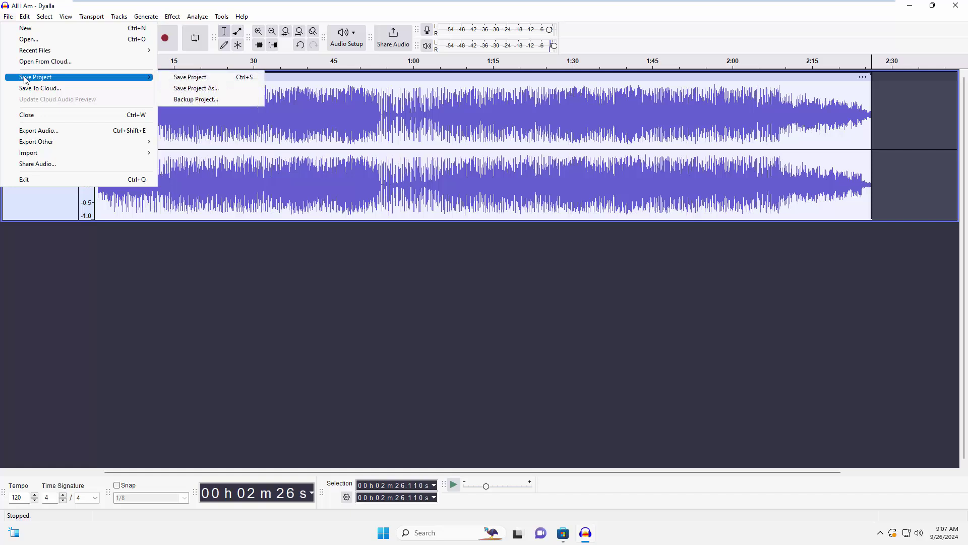
{"action": "left_click", "coordinate": [182, 78]}
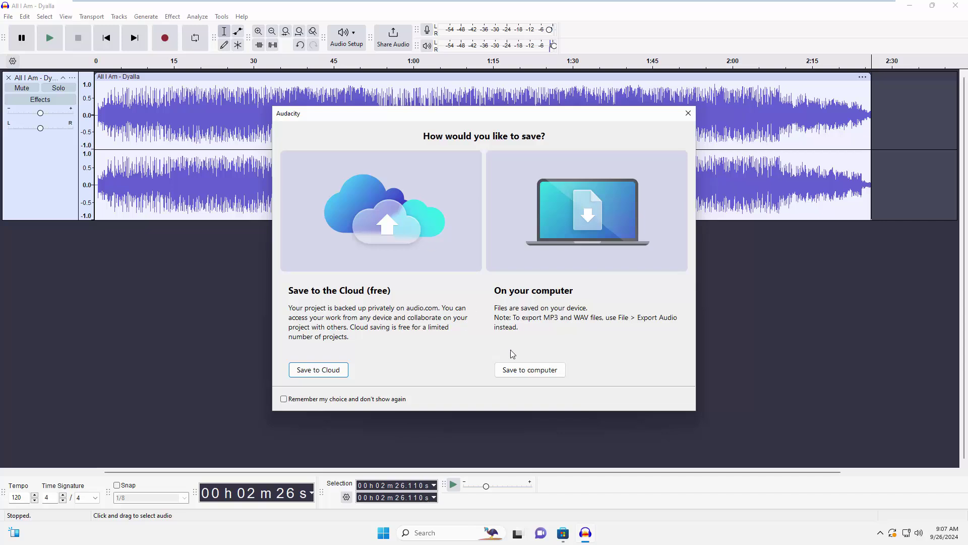
{"action": "left_click", "coordinate": [530, 371]}
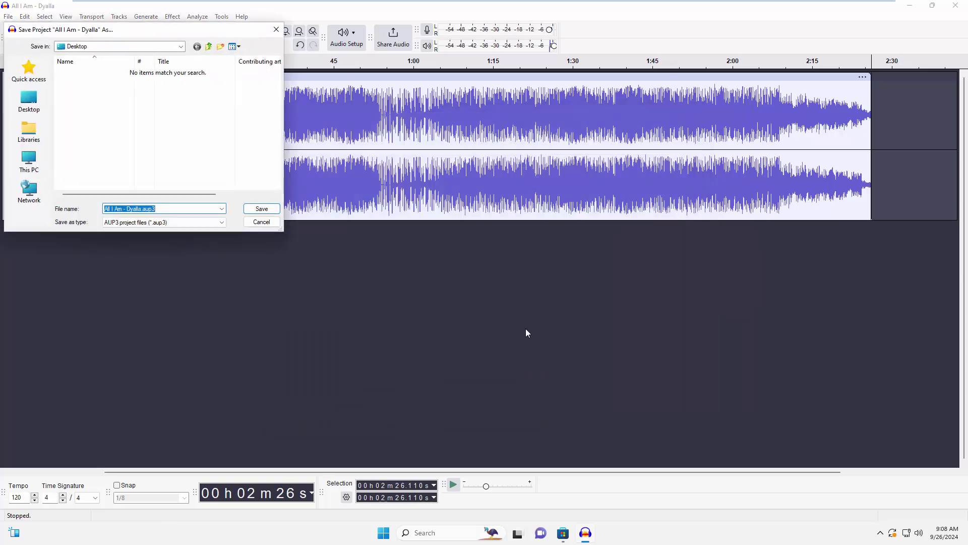
{"action": "left_click", "coordinate": [269, 211]}
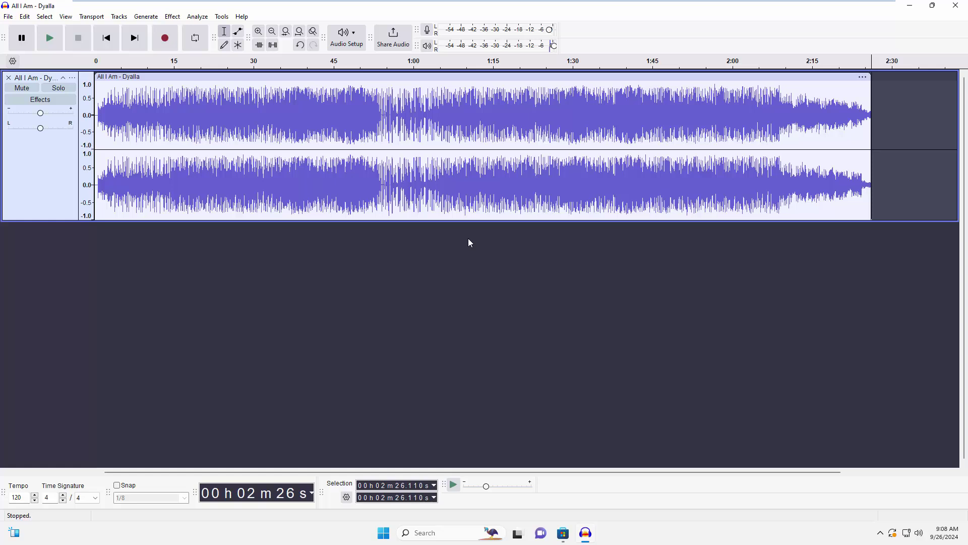
{"action": "left_click", "coordinate": [957, 6]}
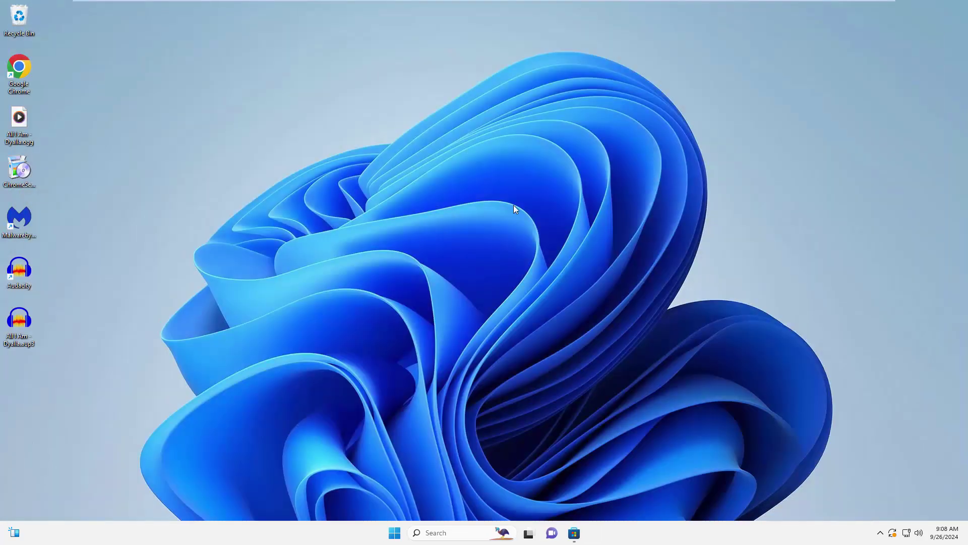
Refresh the desktop.
{"action": "right_click", "coordinate": [513, 205]}
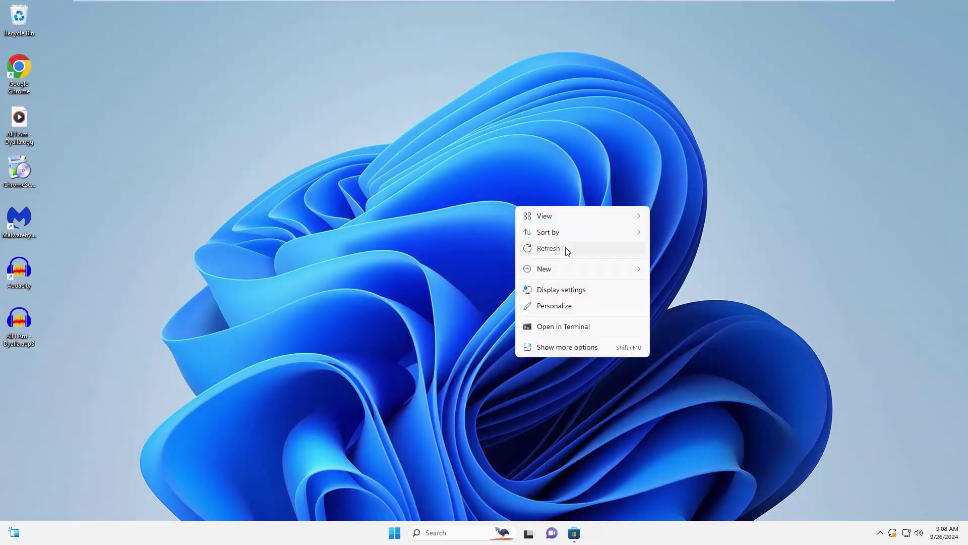